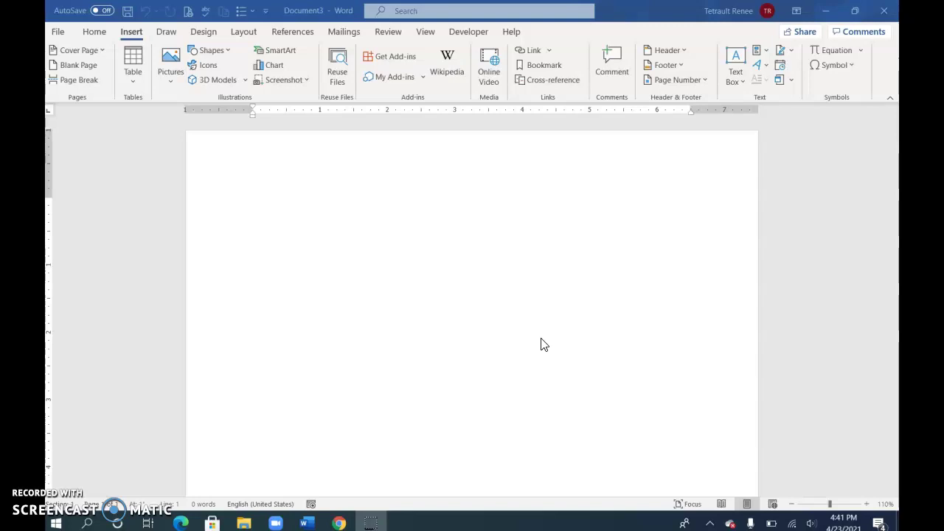
Show the Insert ribbon tools for the blank Document3.
{"action": "left_click", "coordinate": [129, 31]}
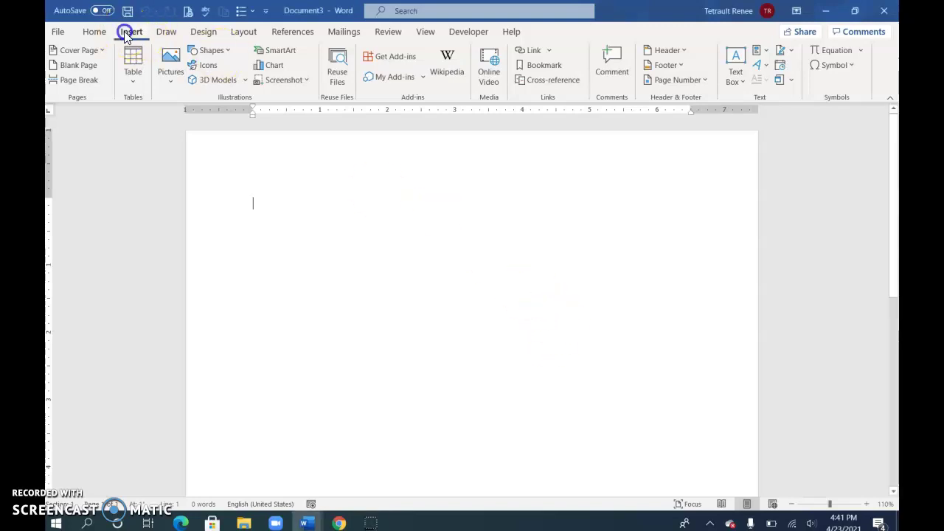
{"action": "left_click", "coordinate": [217, 68]}
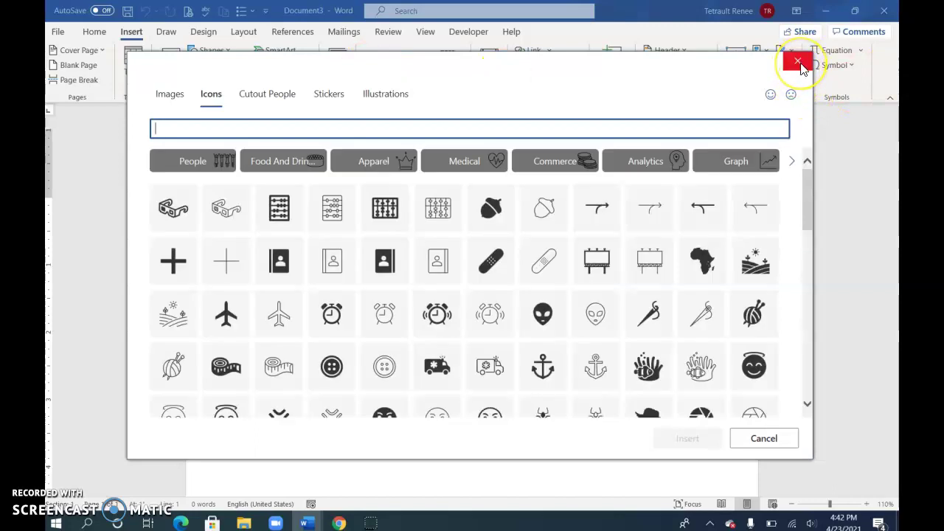
{"action": "left_click", "coordinate": [798, 62]}
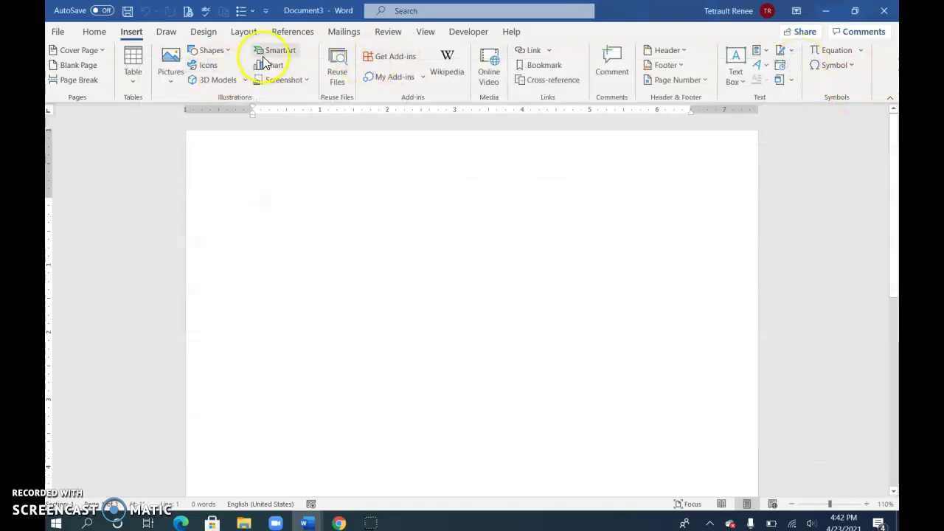
{"action": "left_click", "coordinate": [207, 65]}
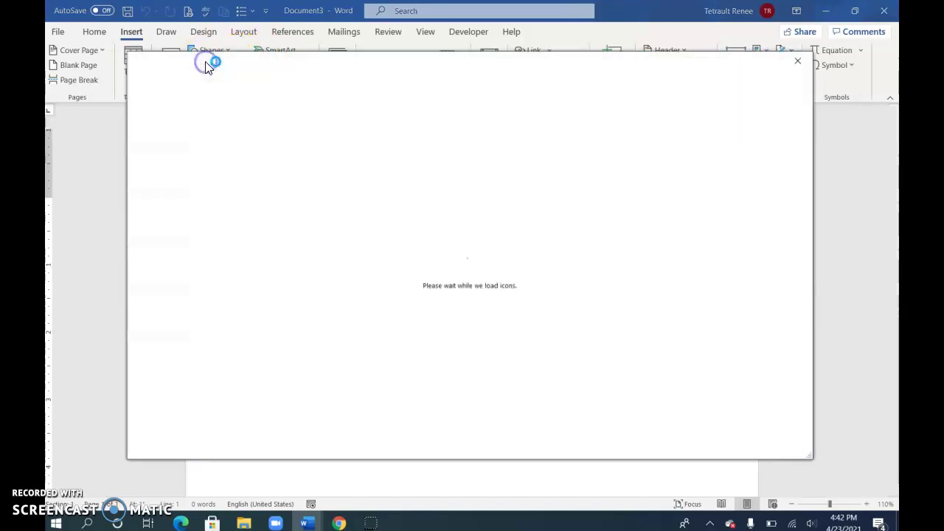
{"action": "left_click", "coordinate": [800, 65]}
{"action": "left_click", "coordinate": [221, 82]}
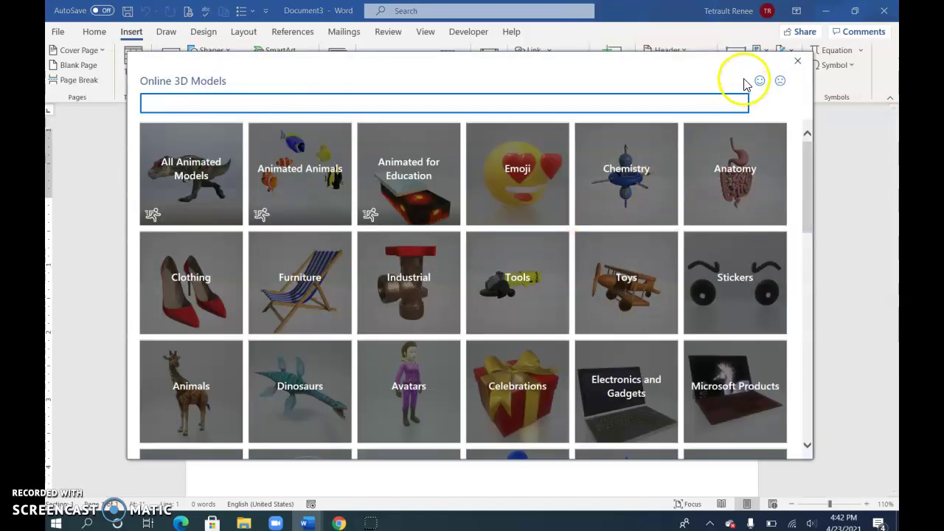
Close the 3D model gallery, switch to the Comfy Home Realty document, and view it at 100%.
{"action": "left_click", "coordinate": [798, 62]}
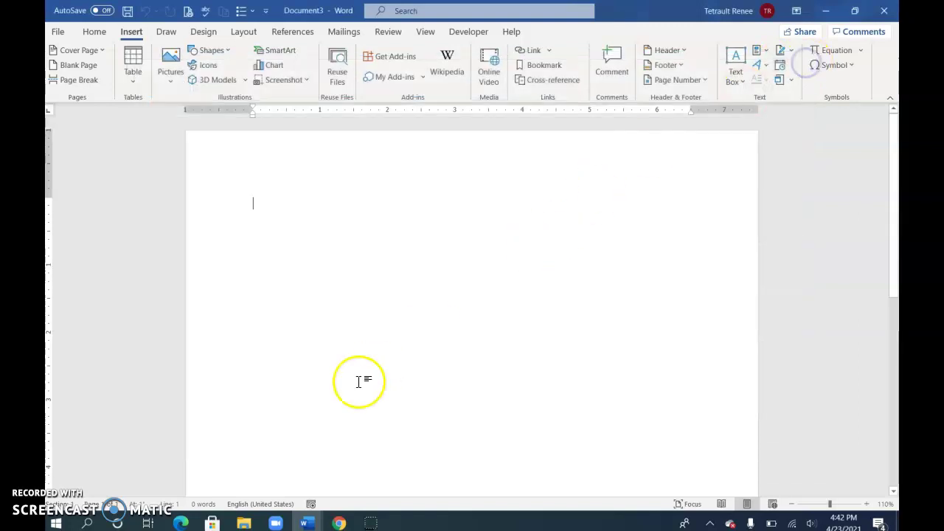
{"action": "left_click", "coordinate": [305, 525]}
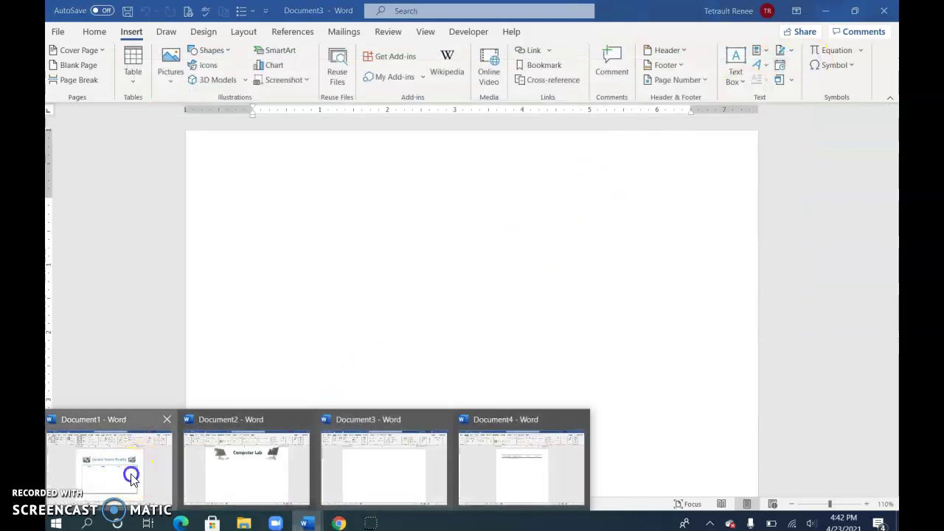
{"action": "left_click", "coordinate": [126, 471]}
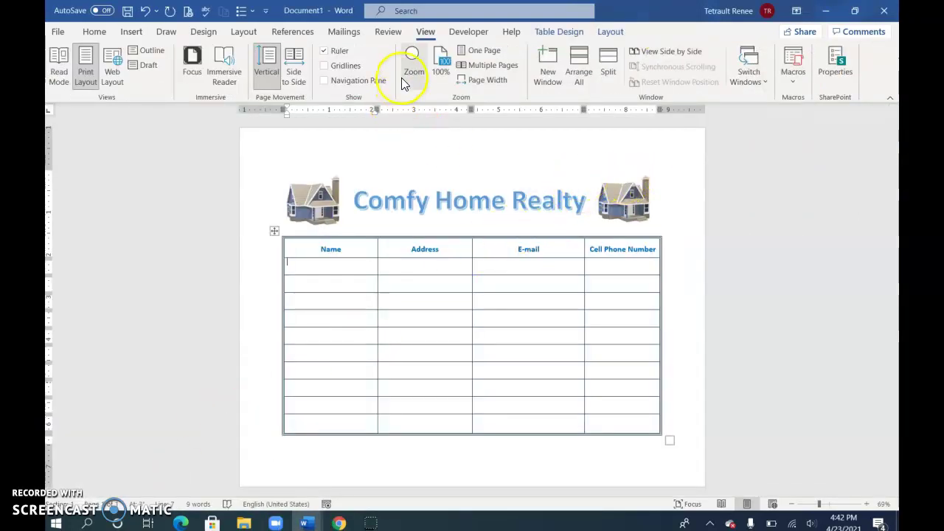
{"action": "left_click", "coordinate": [438, 65]}
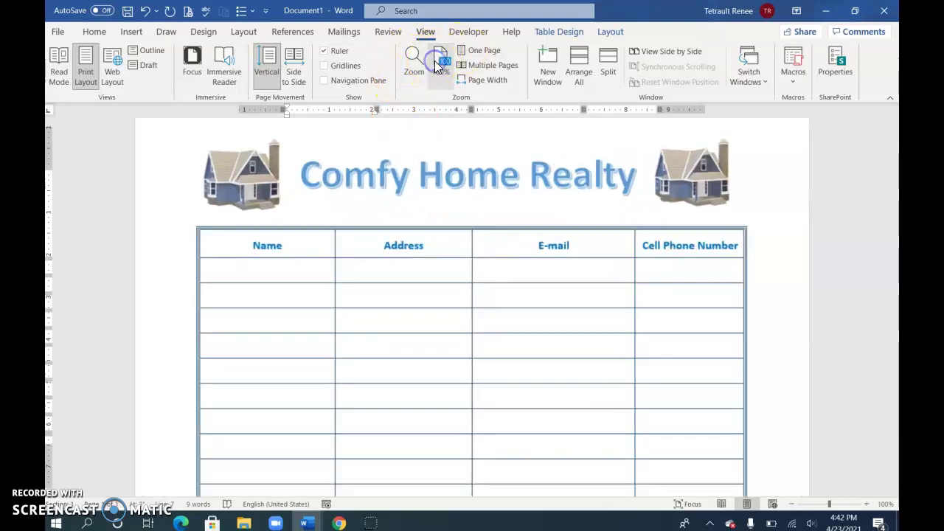
Rotate the left house model to a slightly different angle, then view the whole page with One Page.
{"action": "left_click", "coordinate": [243, 179]}
{"action": "left_click_drag", "start_coordinate": [276, 171], "coordinate": [247, 177]}
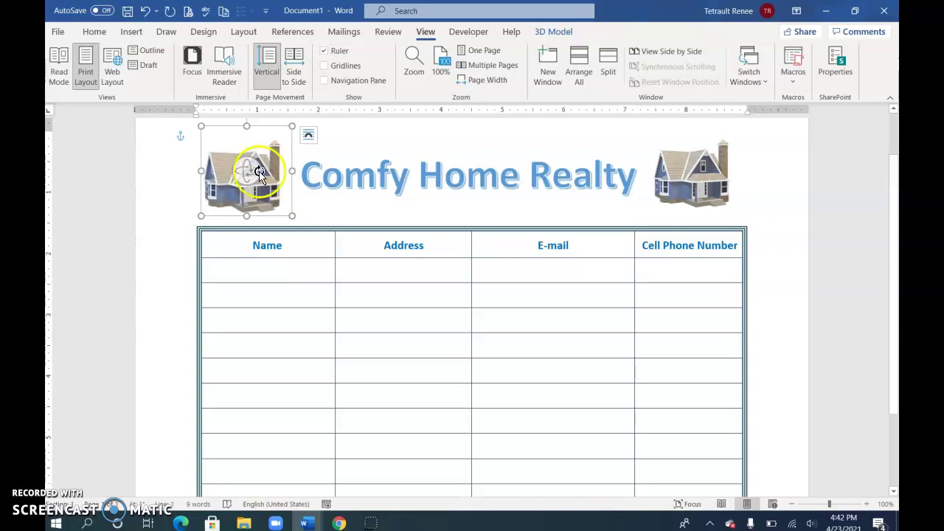
{"action": "left_click", "coordinate": [574, 177]}
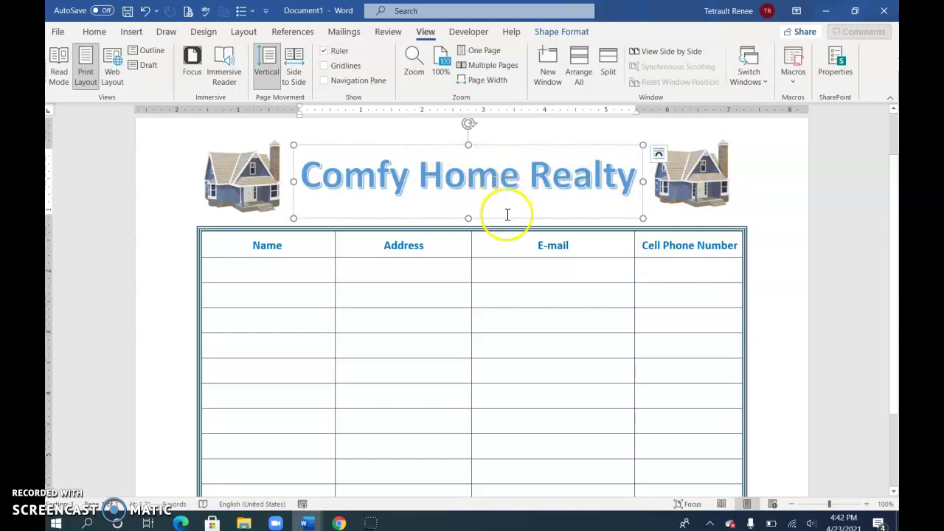
{"action": "left_click", "coordinate": [252, 270]}
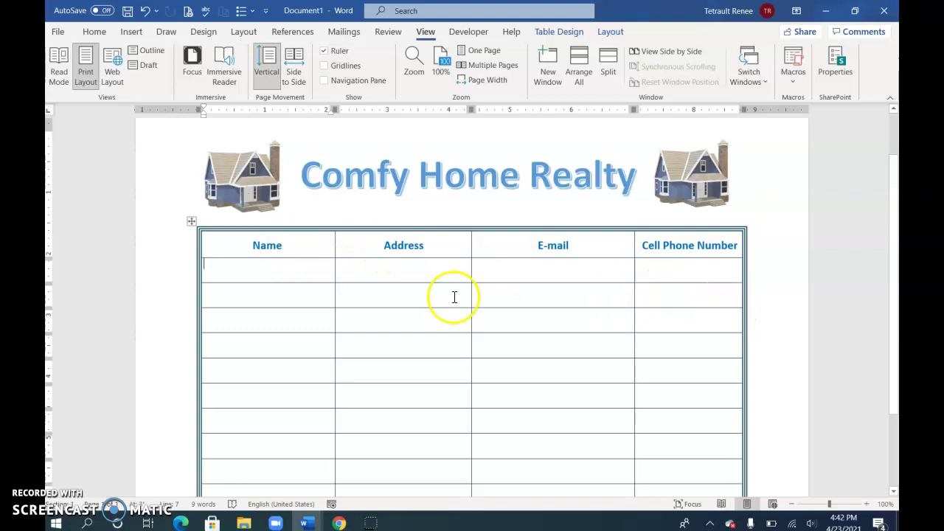
{"action": "scroll", "coordinate": [453, 297], "scroll_direction": "down", "scroll_amount": 3}
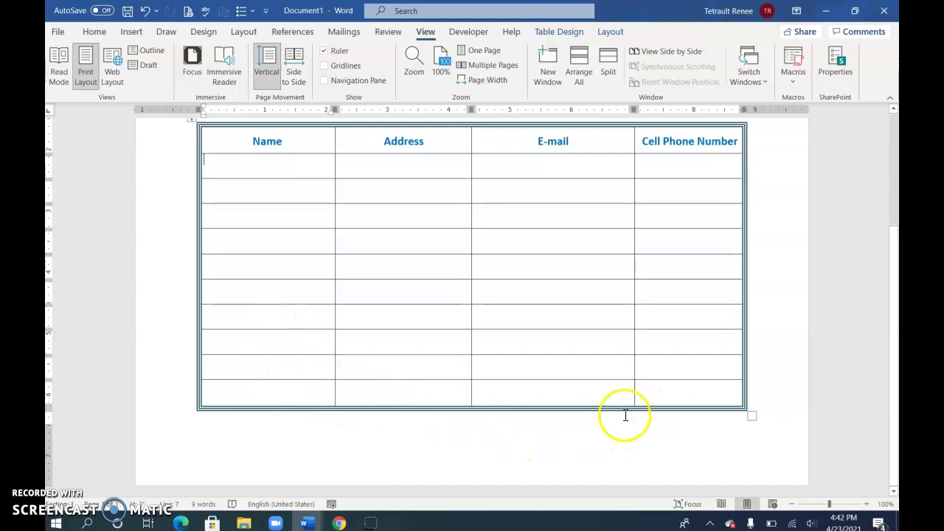
{"action": "scroll", "coordinate": [413, 228], "scroll_direction": "up", "scroll_amount": 2}
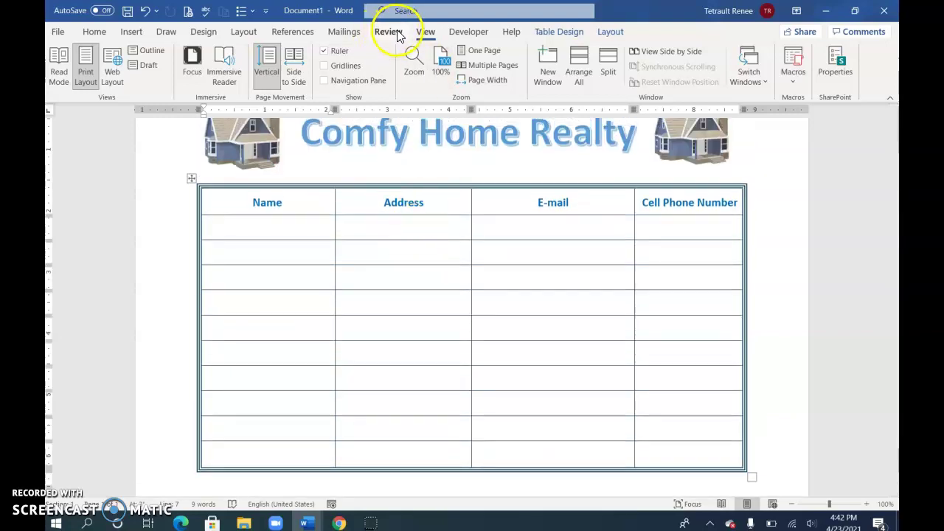
{"action": "left_click", "coordinate": [461, 52]}
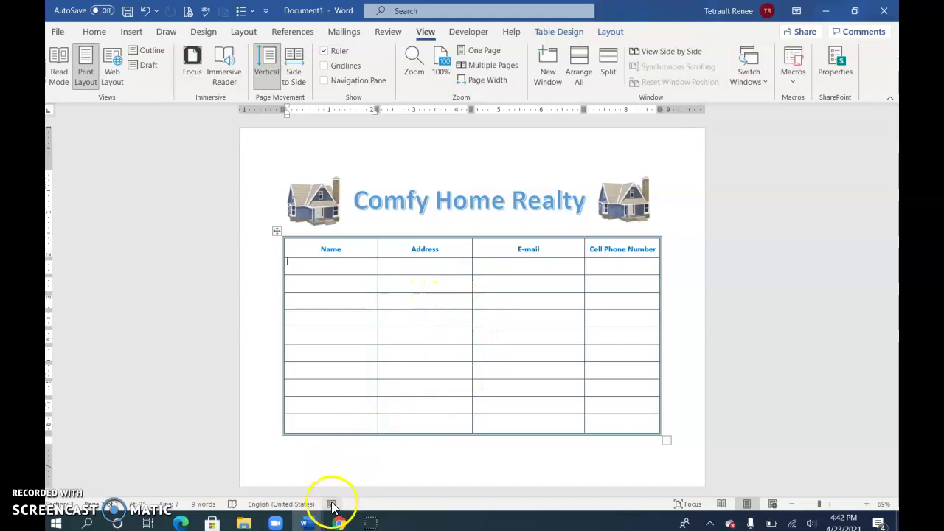
In Document2, turn the left computer model to a new angle and then deselect it.
{"action": "mouse_move", "coordinate": [308, 519]}
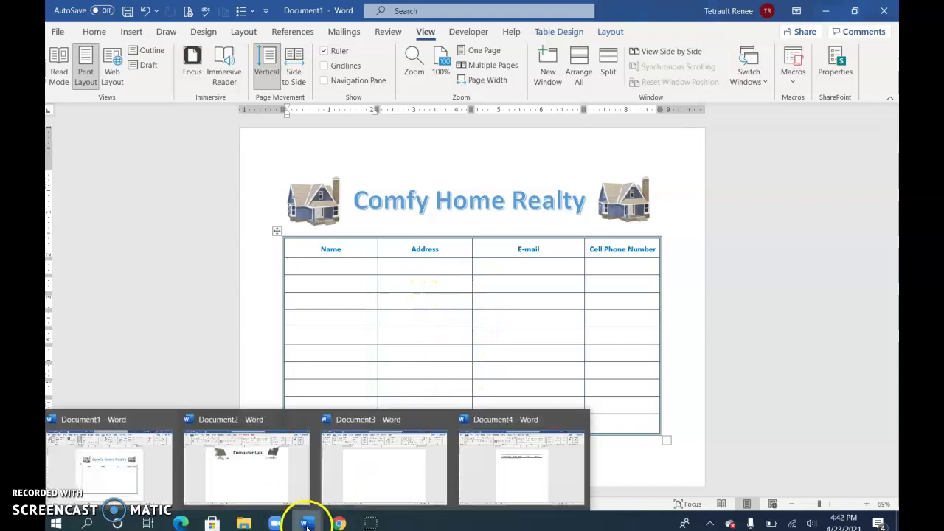
{"action": "left_click", "coordinate": [247, 478]}
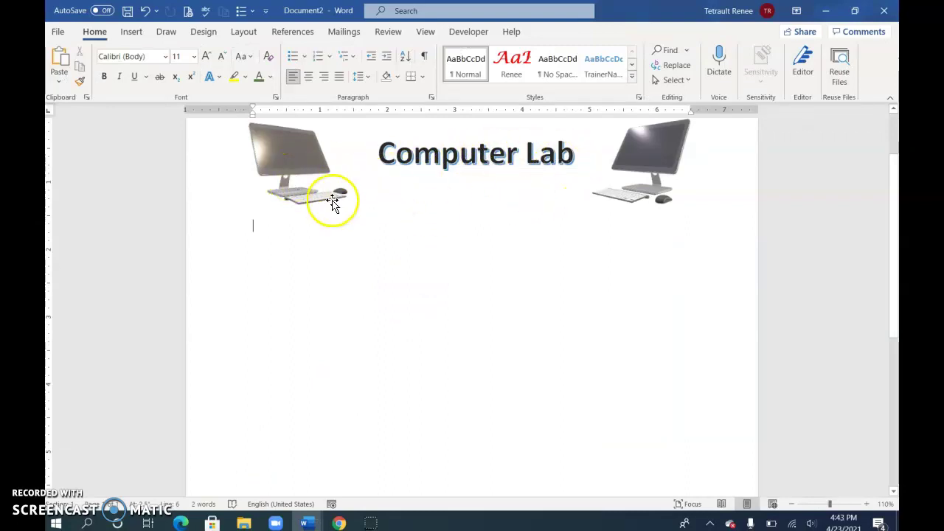
{"action": "left_click", "coordinate": [295, 167]}
{"action": "left_click_drag", "start_coordinate": [297, 158], "coordinate": [308, 156]}
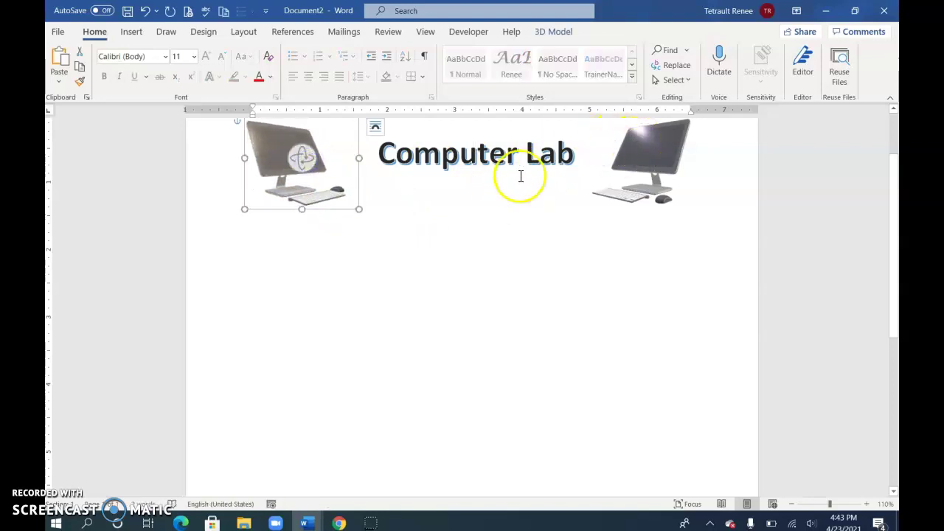
{"action": "left_click", "coordinate": [451, 266]}
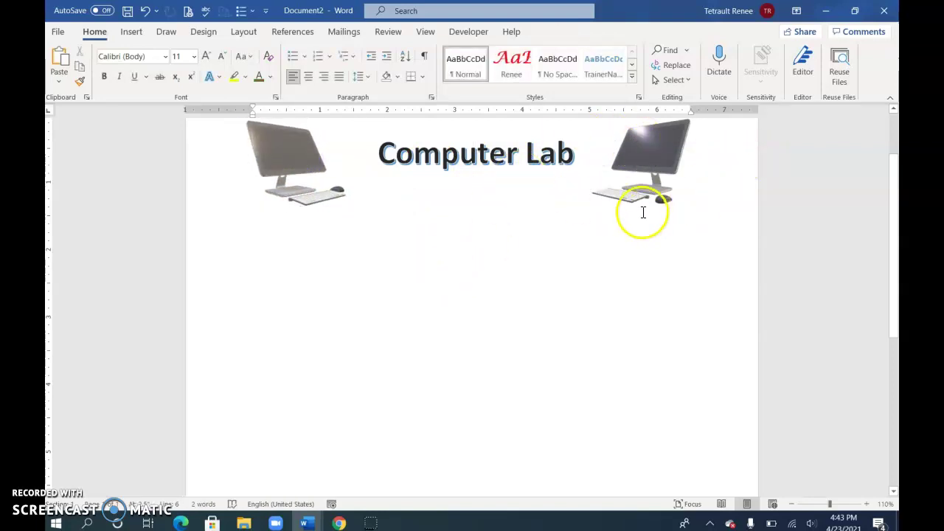
Insert a four-column table beneath the Computer Lab heading.
{"action": "left_click", "coordinate": [130, 33]}
{"action": "left_click", "coordinate": [133, 63]}
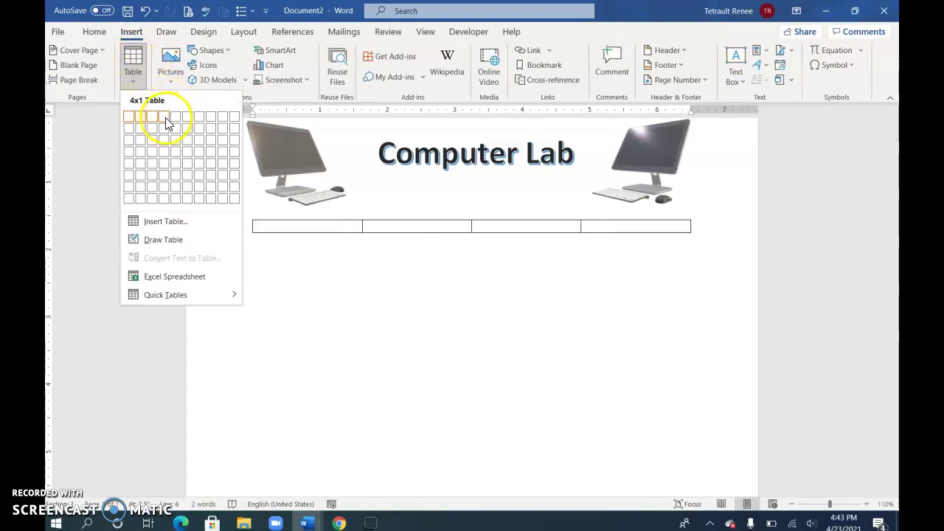
{"action": "left_click", "coordinate": [164, 157]}
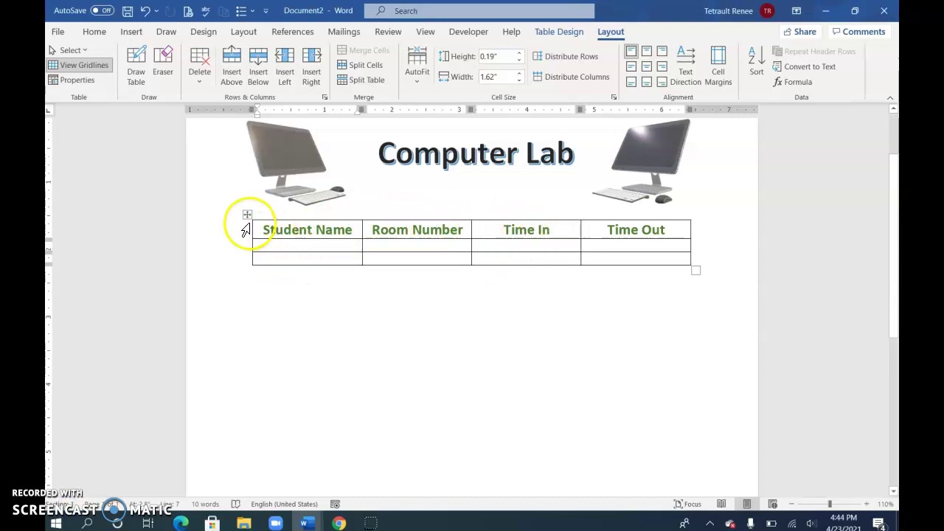
Set the table's row height to 0.5" and place the cursor in the last cell.
{"action": "scroll", "coordinate": [442, 352], "scroll_direction": "down", "scroll_amount": 2}
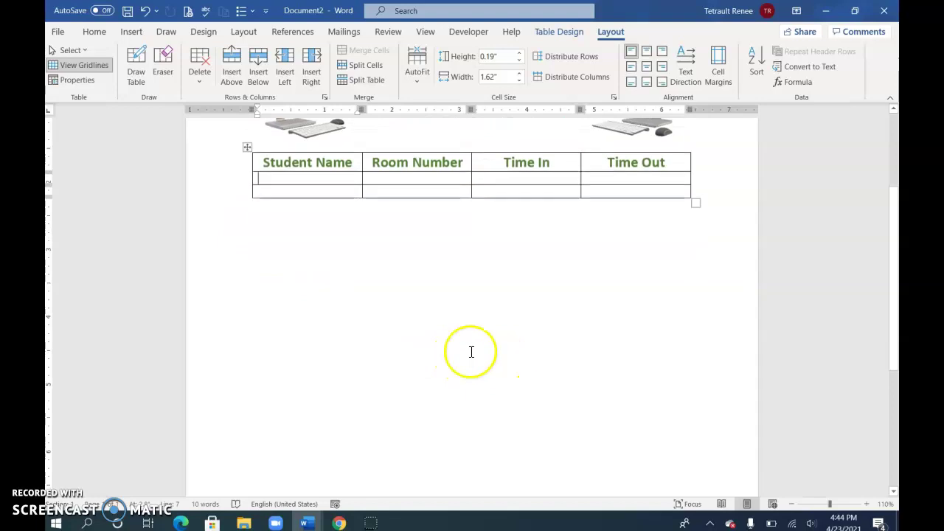
{"action": "scroll", "coordinate": [322, 248], "scroll_direction": "up", "scroll_amount": 4}
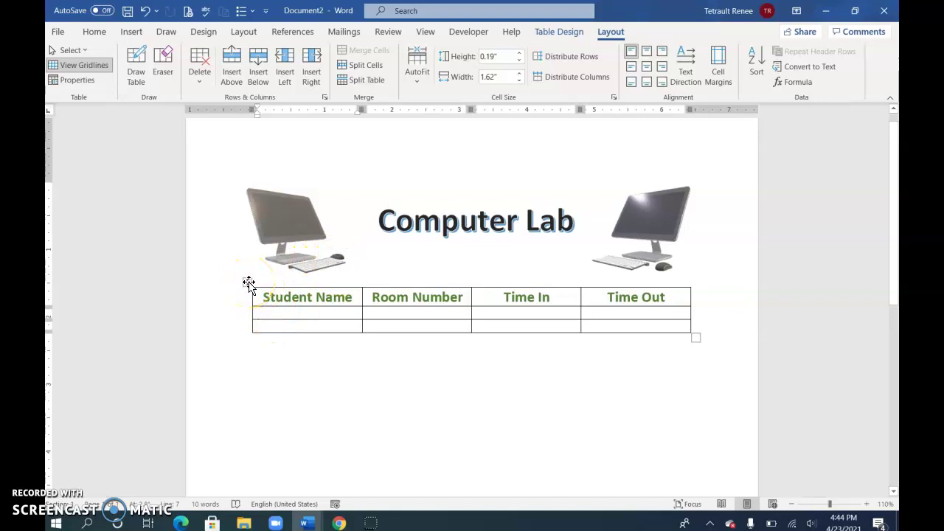
{"action": "left_click", "coordinate": [249, 284]}
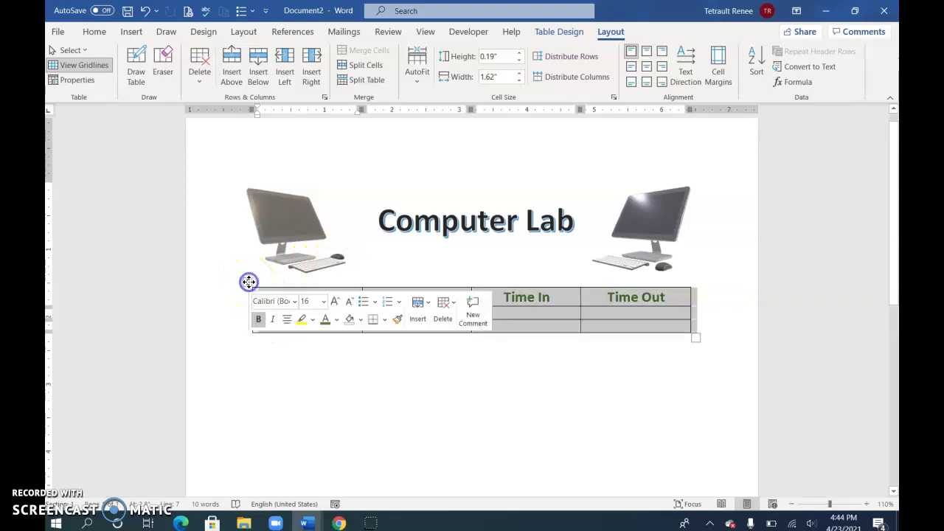
{"action": "left_click", "coordinate": [519, 57]}
{"action": "left_click", "coordinate": [519, 57]}
{"action": "left_click", "coordinate": [519, 57]}
{"action": "left_click", "coordinate": [520, 57]}
{"action": "left_click", "coordinate": [323, 381]}
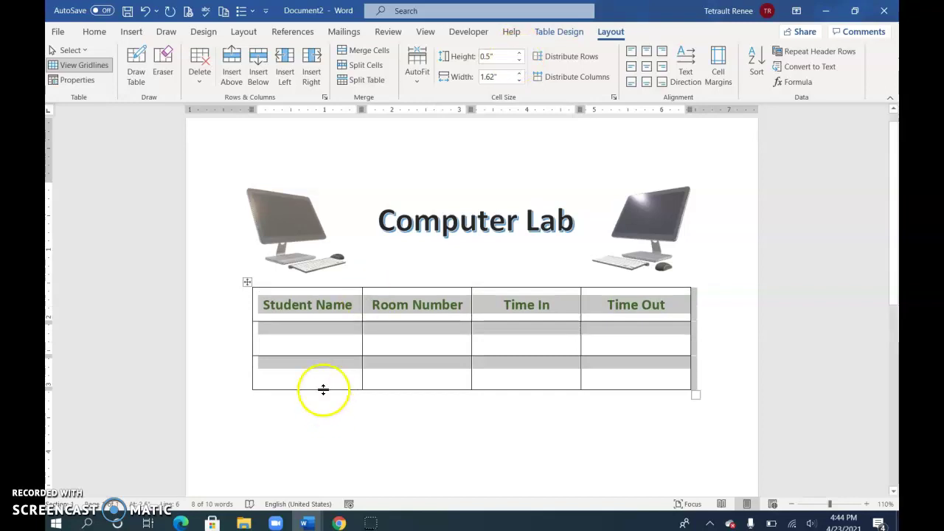
{"action": "left_click", "coordinate": [326, 362]}
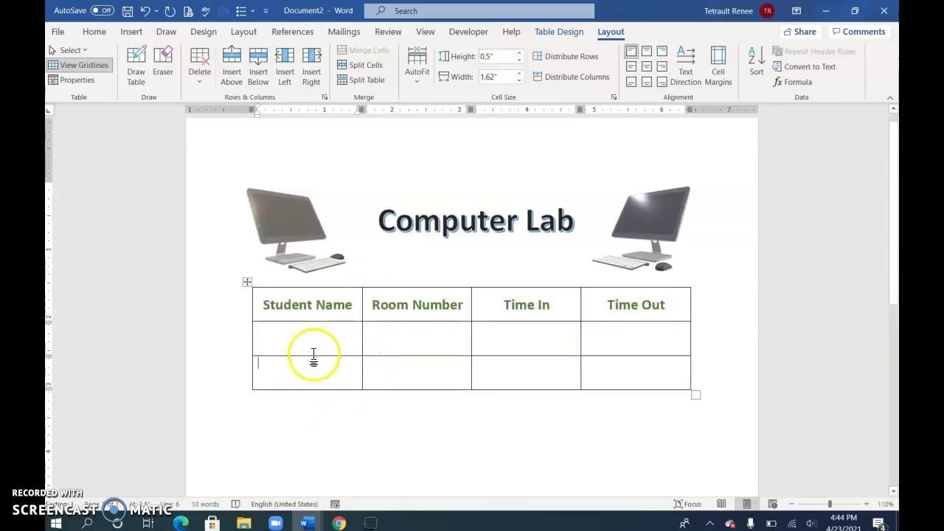
{"action": "left_click", "coordinate": [615, 367]}
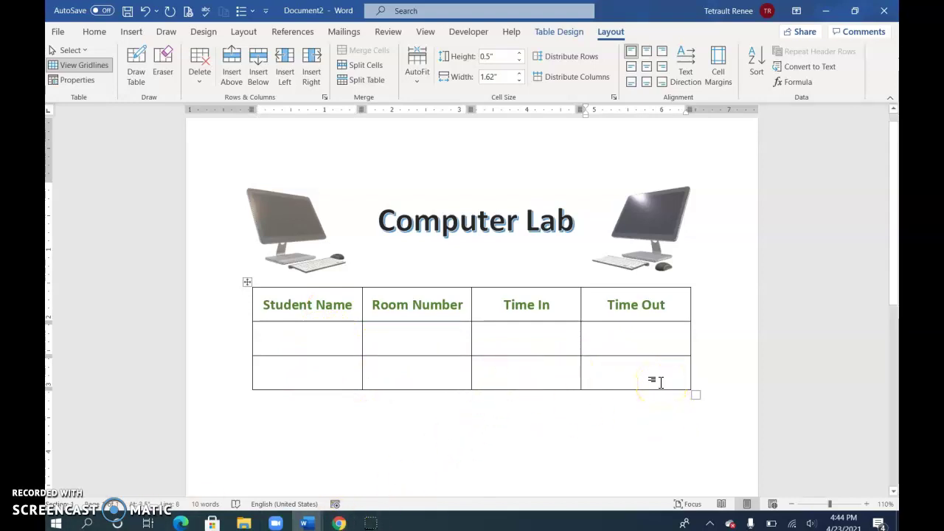
Add two rows at the table's end, then insert four more rows below the empty rows.
{"action": "key", "text": "Tab"}
{"action": "left_click", "coordinate": [649, 403]}
{"action": "key", "text": "Tab"}
{"action": "scroll", "coordinate": [492, 472], "scroll_direction": "down", "scroll_amount": 2}
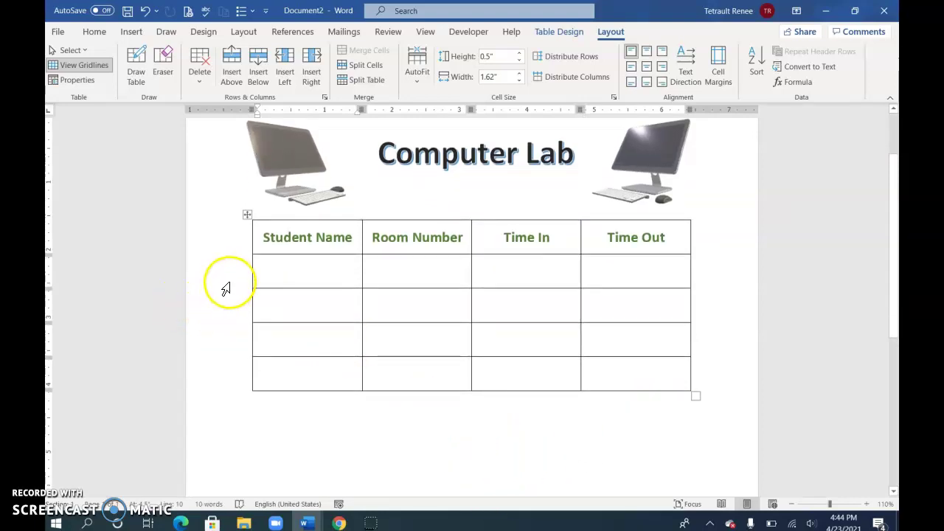
{"action": "left_click_drag", "start_coordinate": [227, 286], "coordinate": [235, 367]}
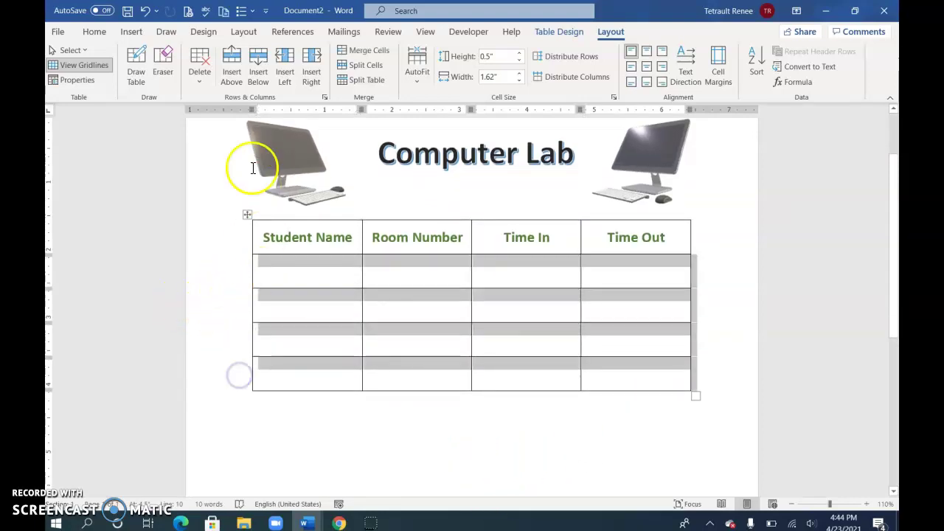
{"action": "left_click", "coordinate": [262, 59]}
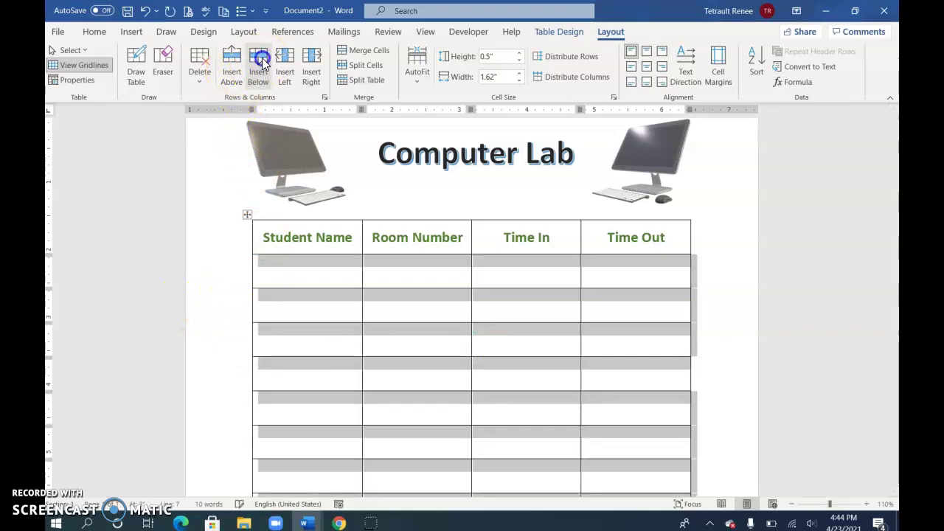
{"action": "scroll", "coordinate": [338, 367], "scroll_direction": "down", "scroll_amount": 3}
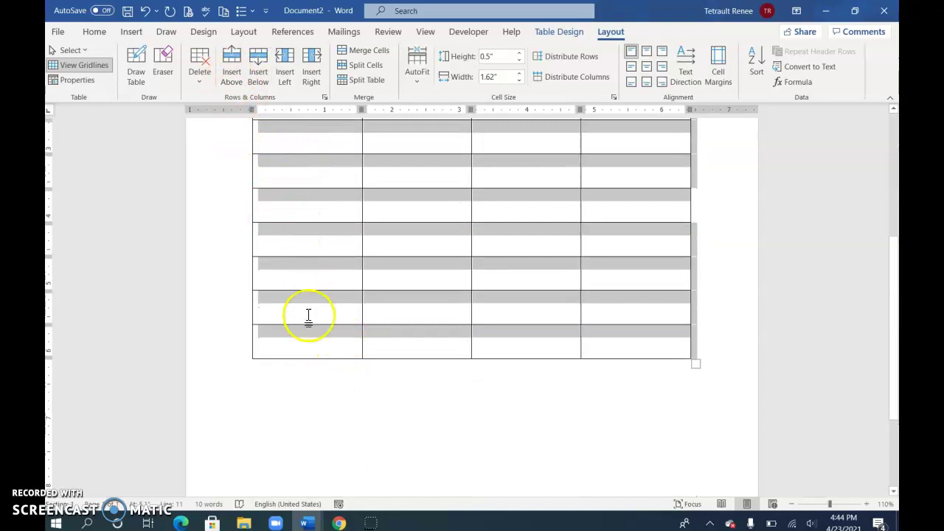
{"action": "scroll", "coordinate": [305, 320], "scroll_direction": "up", "scroll_amount": 1}
Insert five more rows below the bottom five rows and clear the selection.
{"action": "left_click_drag", "start_coordinate": [226, 243], "coordinate": [232, 377]}
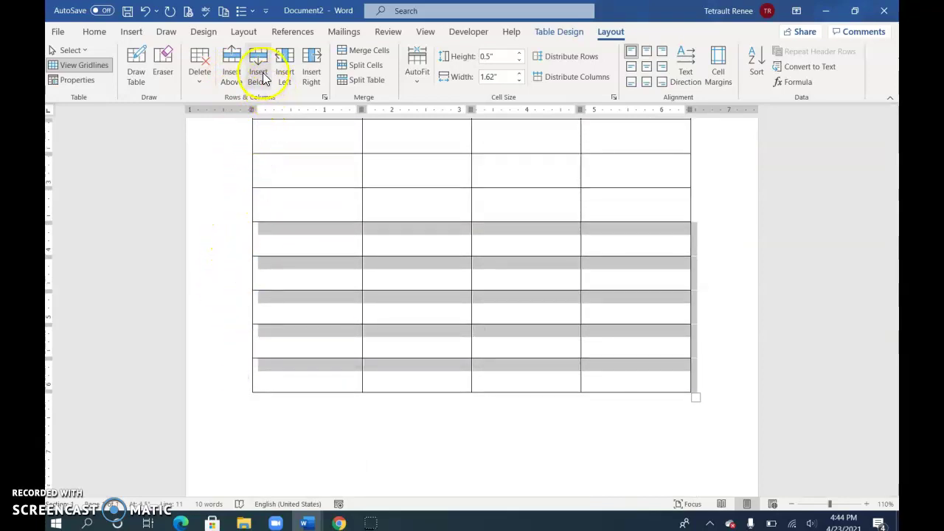
{"action": "left_click", "coordinate": [258, 74]}
{"action": "scroll", "coordinate": [440, 421], "scroll_direction": "down", "scroll_amount": 4}
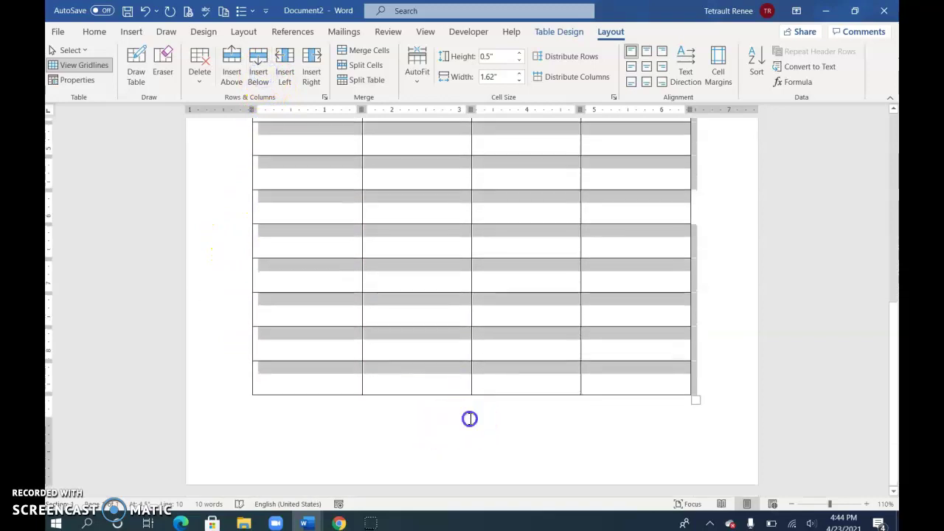
{"action": "left_click", "coordinate": [467, 415]}
{"action": "scroll", "coordinate": [467, 483], "scroll_direction": "up", "scroll_amount": 2}
{"action": "scroll", "coordinate": [468, 483], "scroll_direction": "up", "scroll_amount": 5}
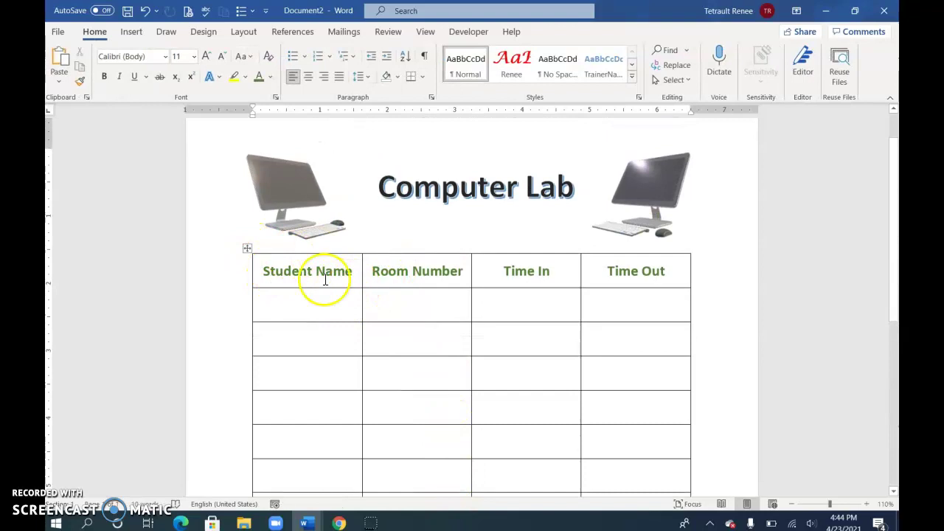
Select the whole table and open Borders and Shading from the Table Design borders list.
{"action": "left_click", "coordinate": [246, 248]}
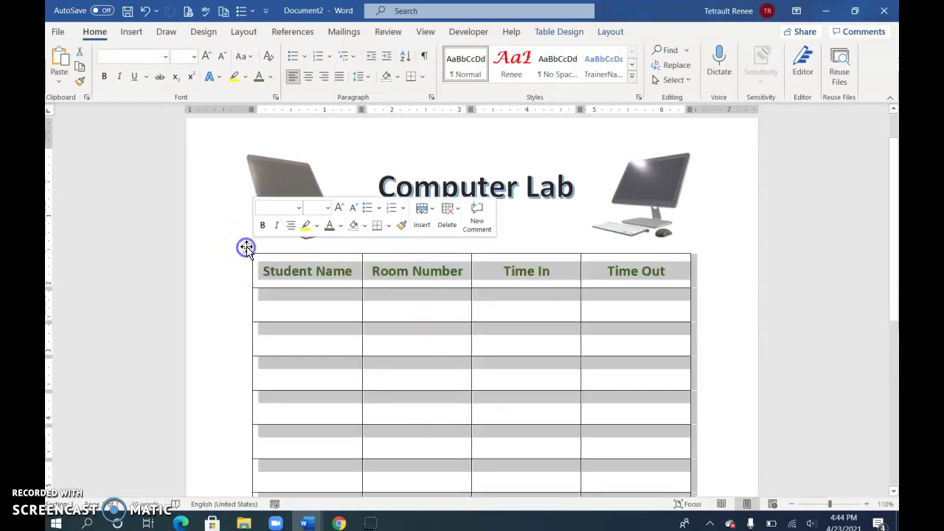
{"action": "left_click", "coordinate": [562, 31]}
{"action": "left_click", "coordinate": [680, 77]}
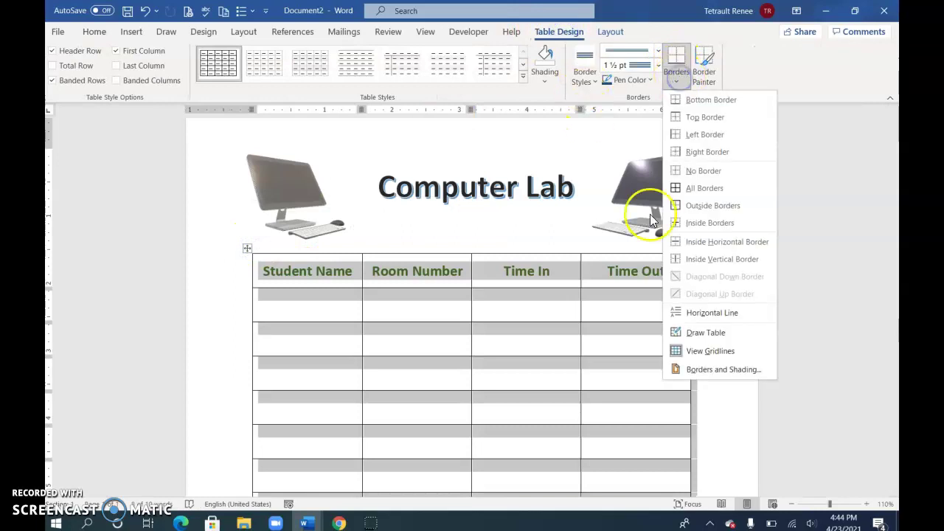
{"action": "left_click", "coordinate": [725, 369]}
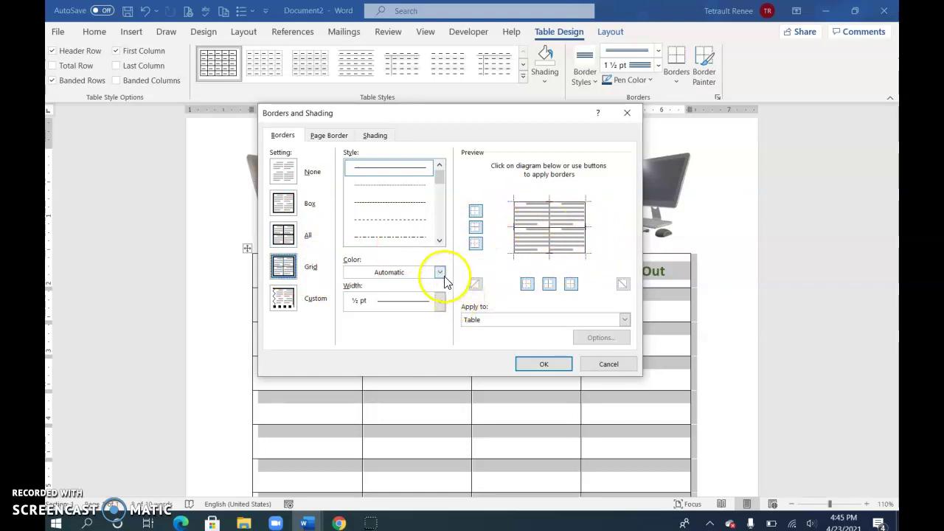
Set the table border to a thick solid green line, 4½ pt wide.
{"action": "left_click", "coordinate": [440, 241]}
{"action": "left_click", "coordinate": [439, 241]}
{"action": "left_click", "coordinate": [440, 241]}
{"action": "left_click", "coordinate": [440, 241]}
{"action": "left_click", "coordinate": [440, 241]}
{"action": "left_click", "coordinate": [428, 186]}
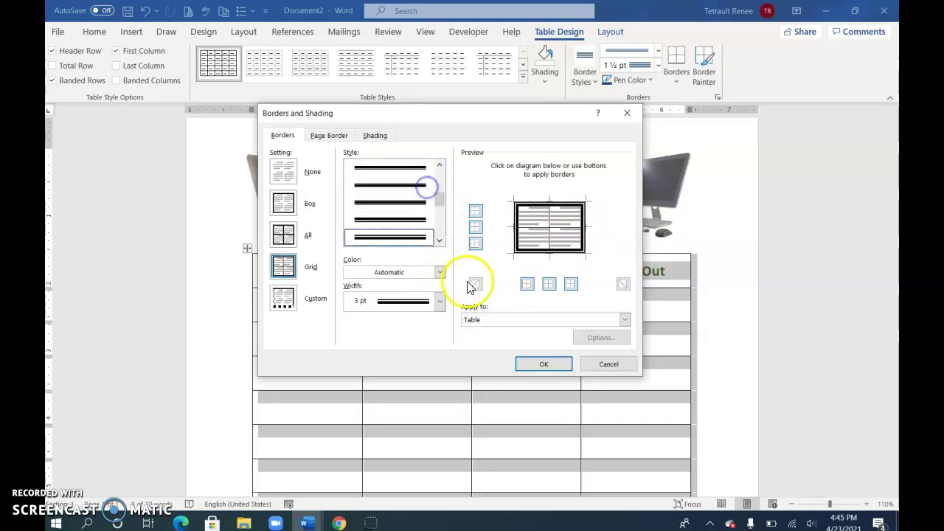
{"action": "left_click", "coordinate": [439, 272]}
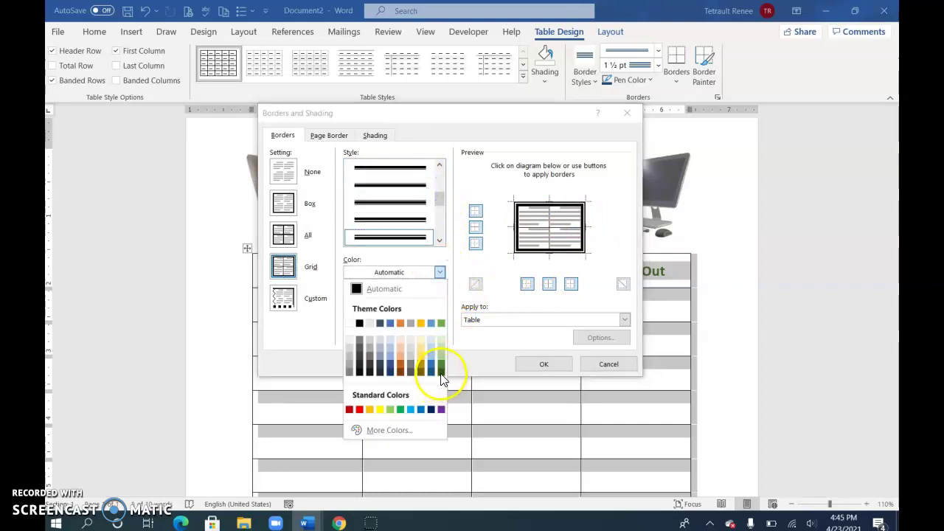
{"action": "left_click", "coordinate": [441, 364]}
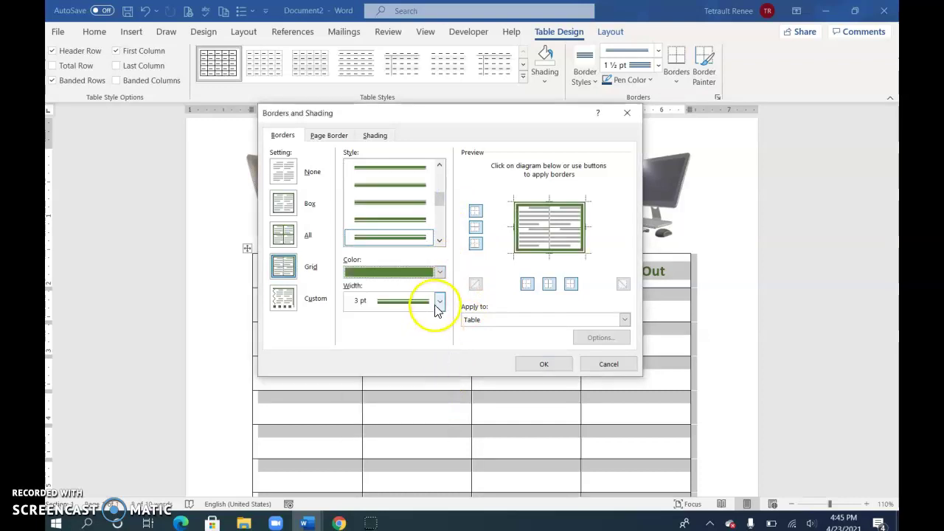
{"action": "left_click", "coordinate": [439, 300]}
{"action": "left_click", "coordinate": [421, 442]}
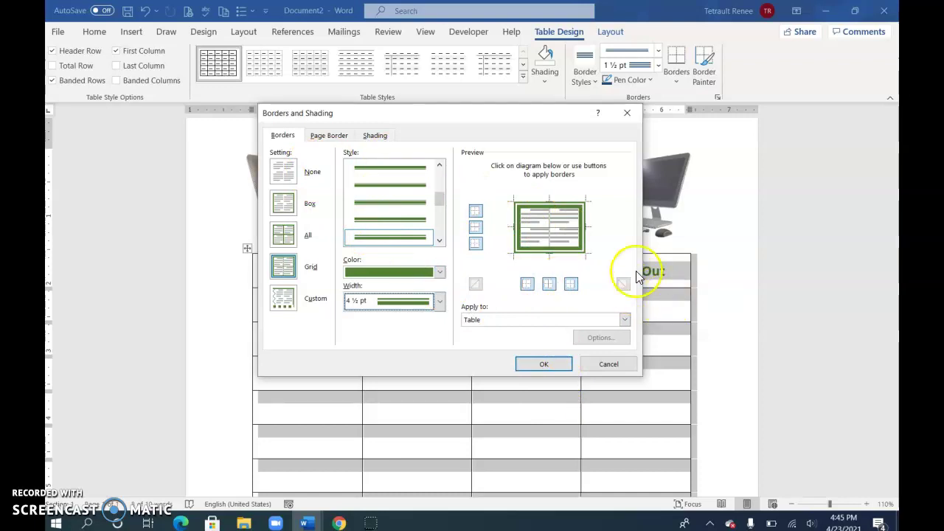
{"action": "left_click", "coordinate": [343, 139]}
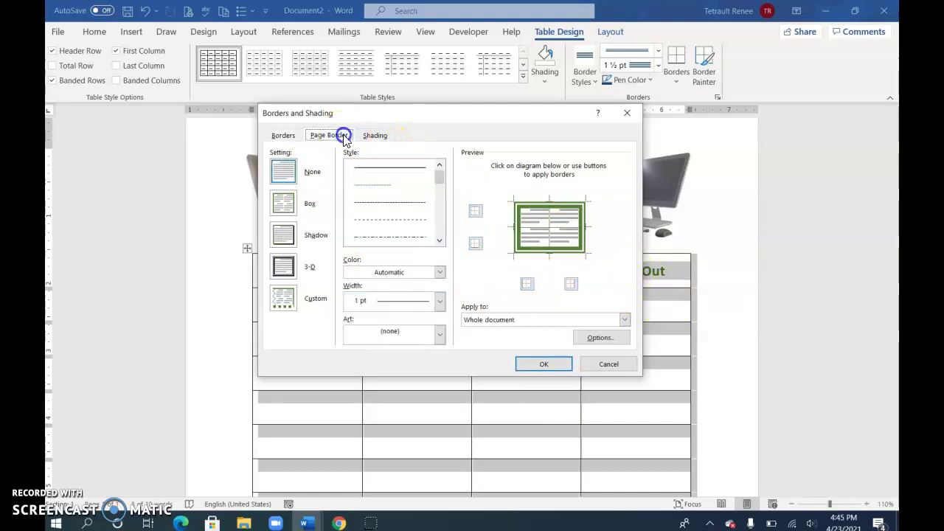
Choose the teal globe art page border and apply it along with the green table border.
{"action": "left_click", "coordinate": [440, 337]}
{"action": "left_click", "coordinate": [440, 427]}
{"action": "left_click", "coordinate": [440, 428]}
{"action": "left_click", "coordinate": [440, 428]}
{"action": "left_click", "coordinate": [439, 428]}
{"action": "left_click", "coordinate": [440, 428]}
{"action": "left_click", "coordinate": [440, 428]}
{"action": "left_click", "coordinate": [440, 428]}
{"action": "left_click", "coordinate": [441, 428]}
{"action": "left_click", "coordinate": [441, 427]}
{"action": "left_click", "coordinate": [441, 426]}
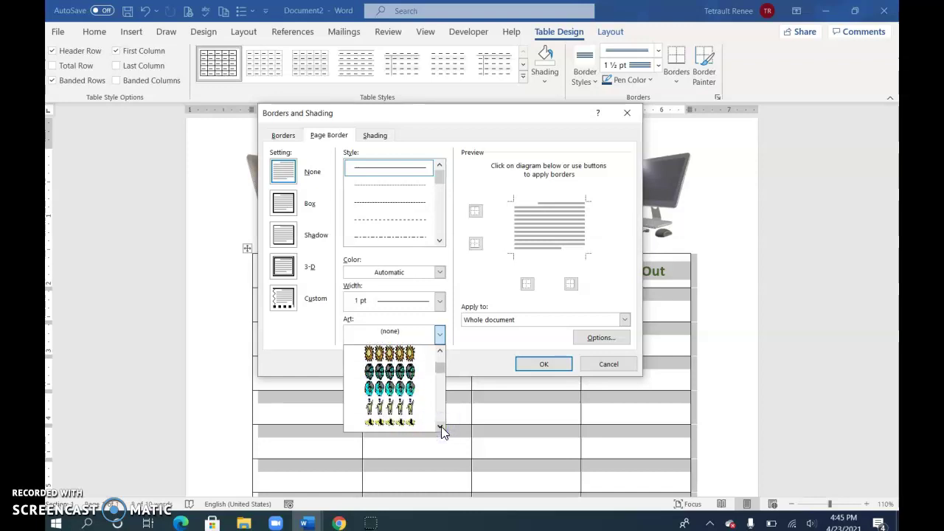
{"action": "left_click", "coordinate": [405, 389]}
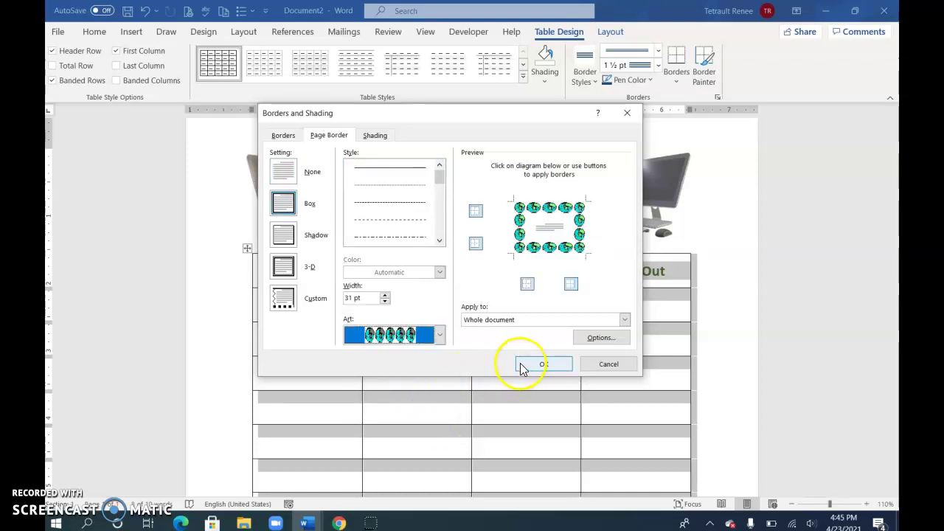
{"action": "left_click", "coordinate": [527, 366]}
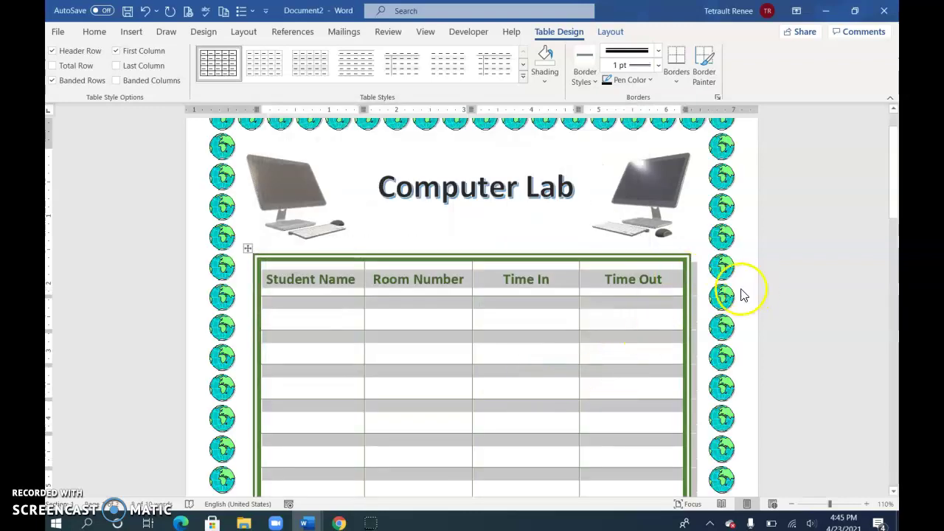
Deselect the table and switch the view to One Page.
{"action": "left_click", "coordinate": [671, 310]}
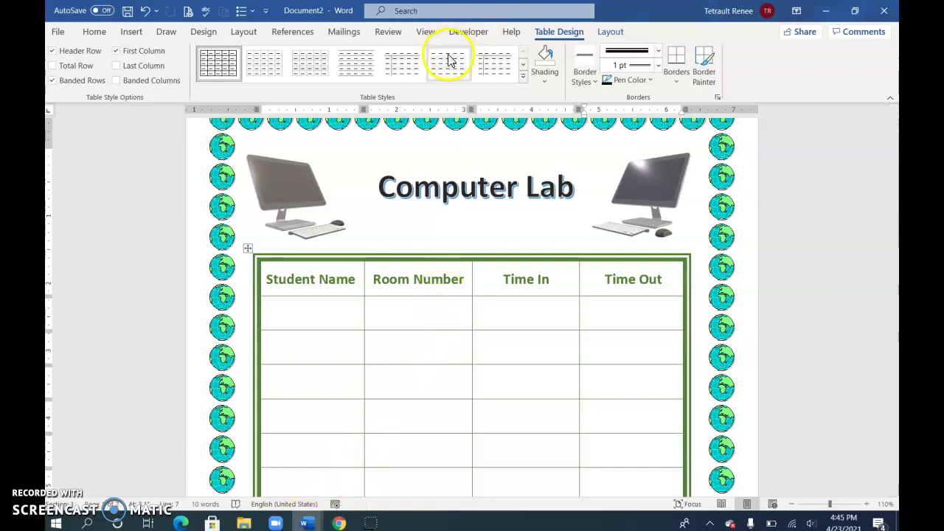
{"action": "left_click", "coordinate": [426, 33]}
{"action": "left_click", "coordinate": [478, 52]}
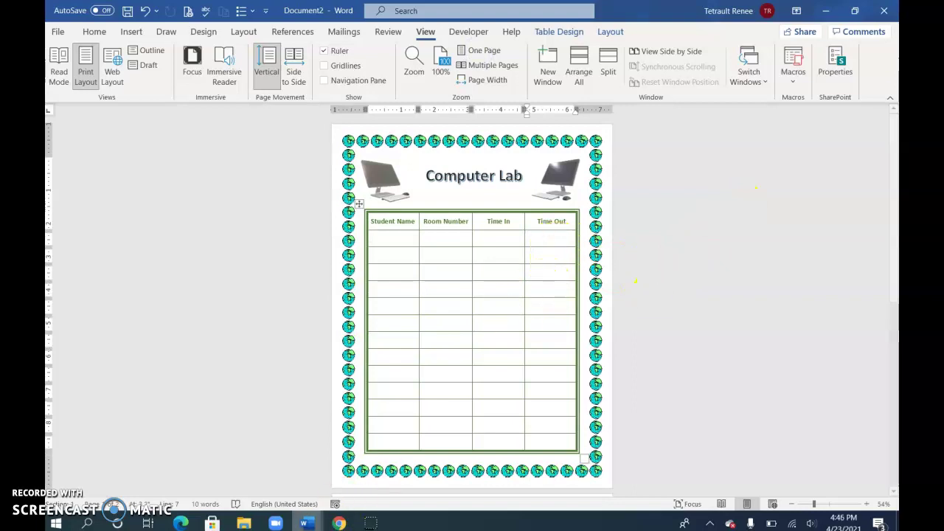
Switch to the Comfy Home Realty document and place the cursor in the table's first Name cell.
{"action": "mouse_move", "coordinate": [306, 521]}
{"action": "left_click", "coordinate": [138, 485]}
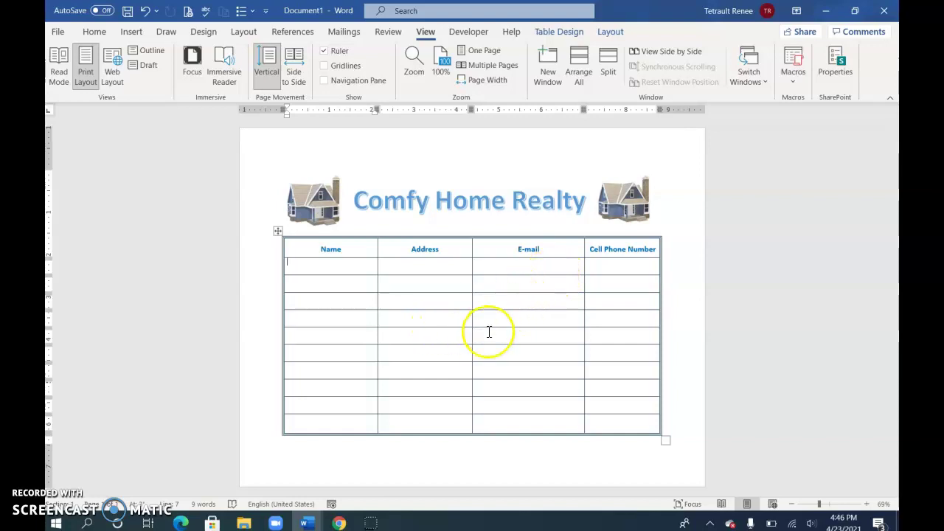
{"action": "left_click", "coordinate": [344, 264]}
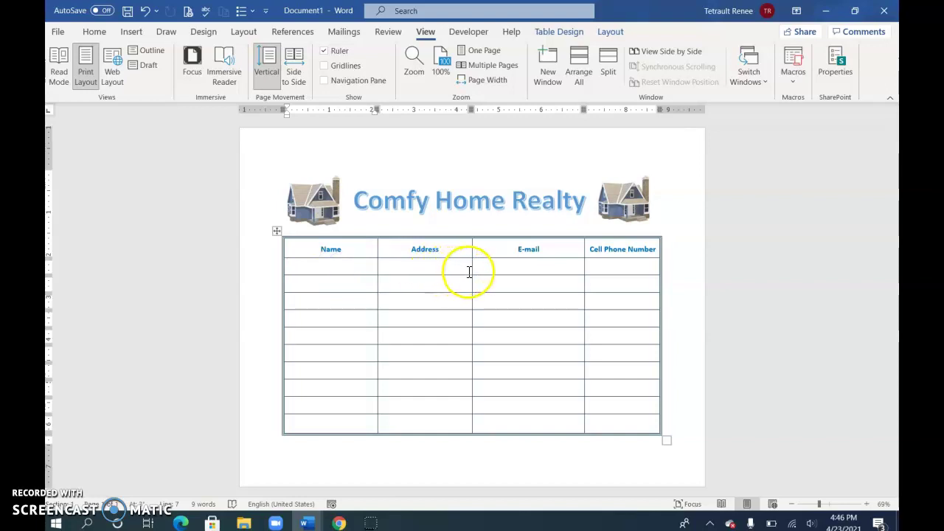